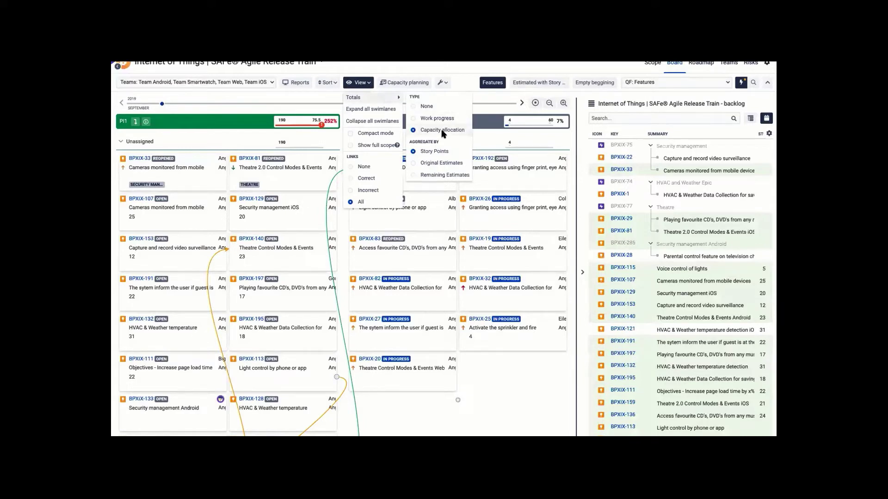
click(472, 67)
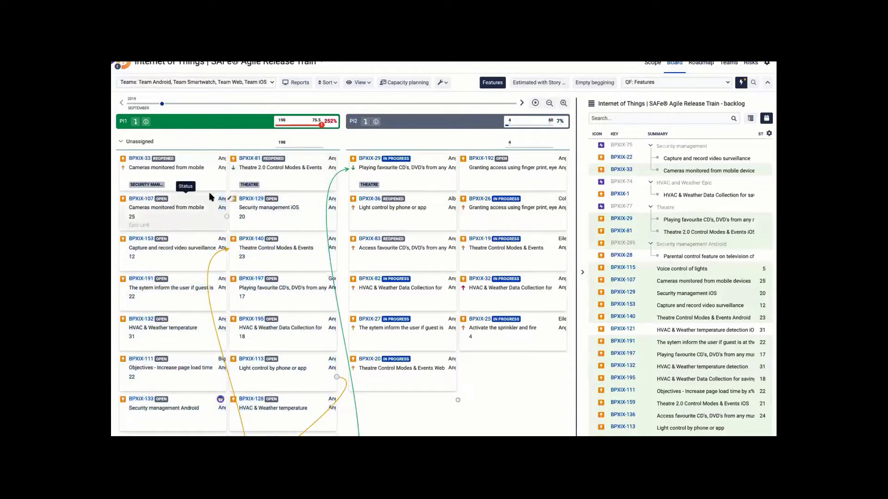
drag(210, 195, 299, 209)
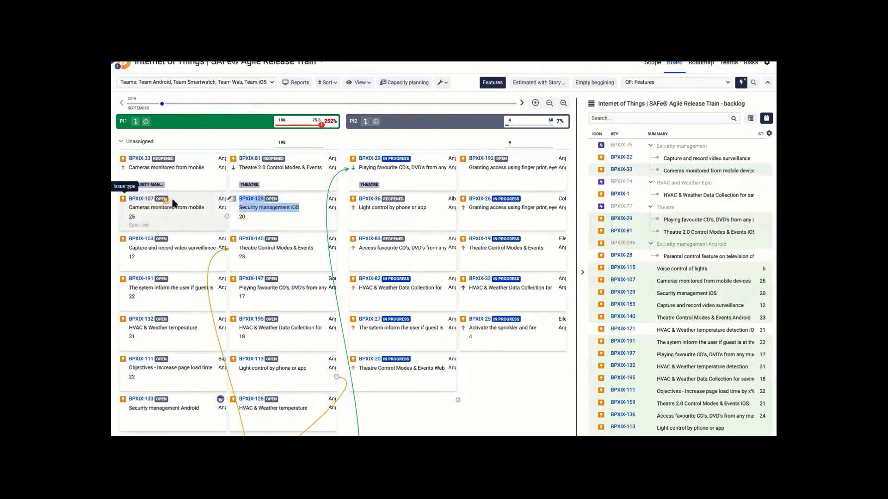
drag(191, 199, 237, 200)
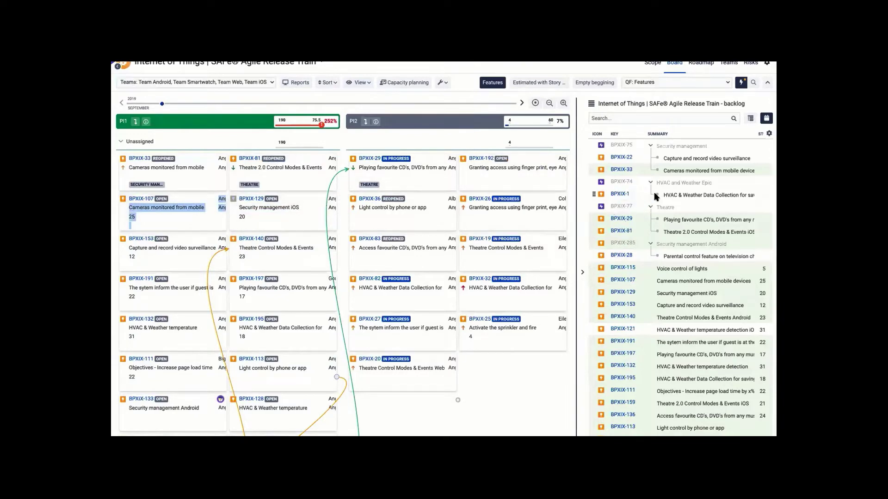
Schedule backlog features into PI2: BPXIX-1 as unassigned, BPXIX-28 for Team Web and BPXIX-33 for Team Smartwatch
drag(594, 194, 460, 191)
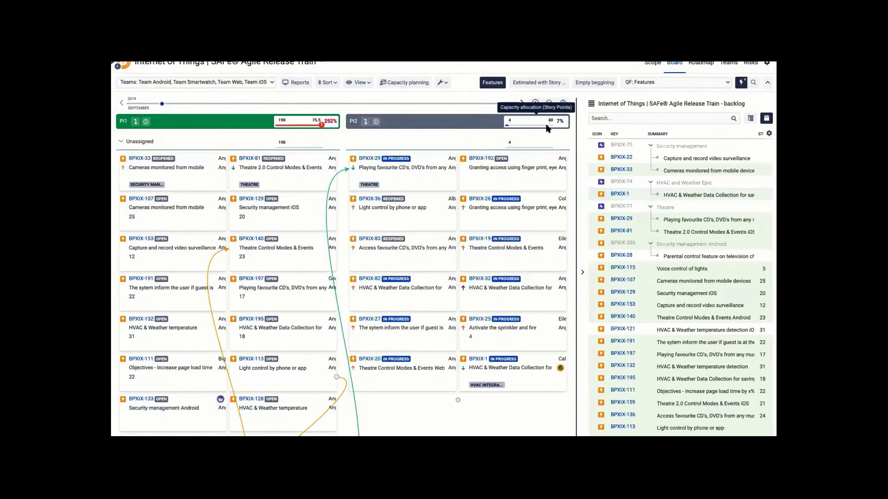
click(120, 143)
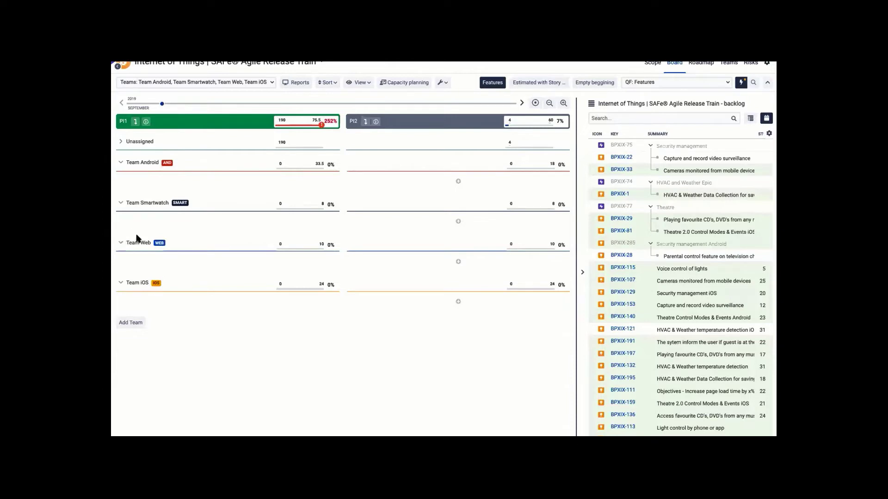
drag(593, 255, 453, 267)
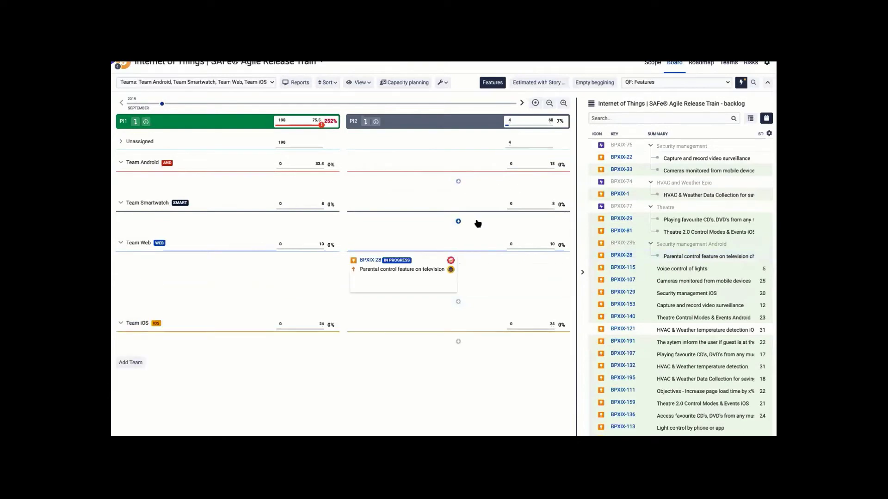
drag(595, 170, 473, 224)
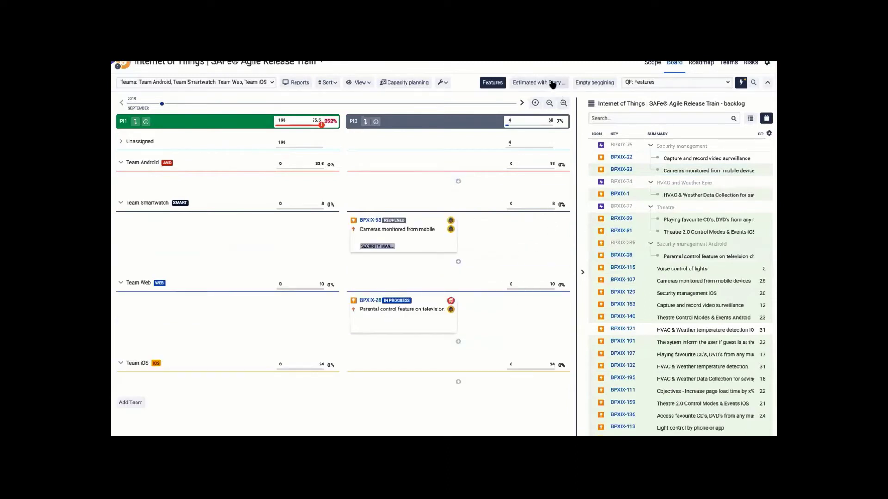
Filter the board to only items estimated with Story Points and show PI2 and PI3 at program increment level
click(553, 84)
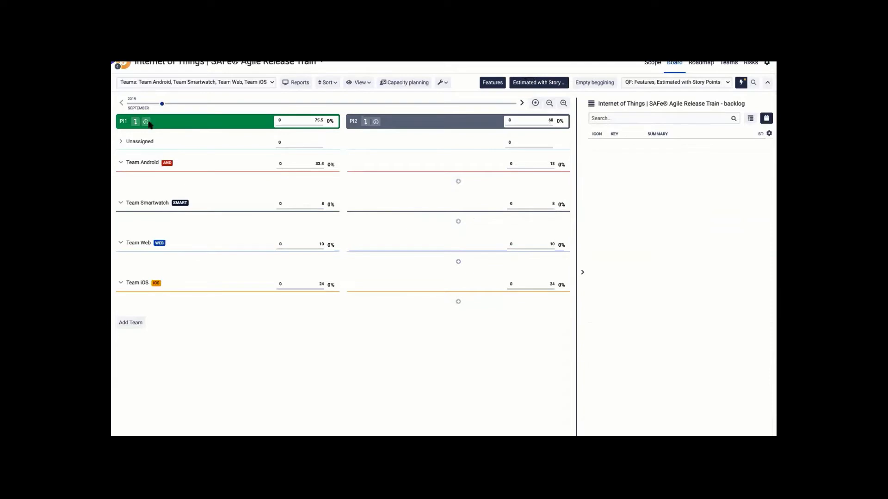
click(366, 122)
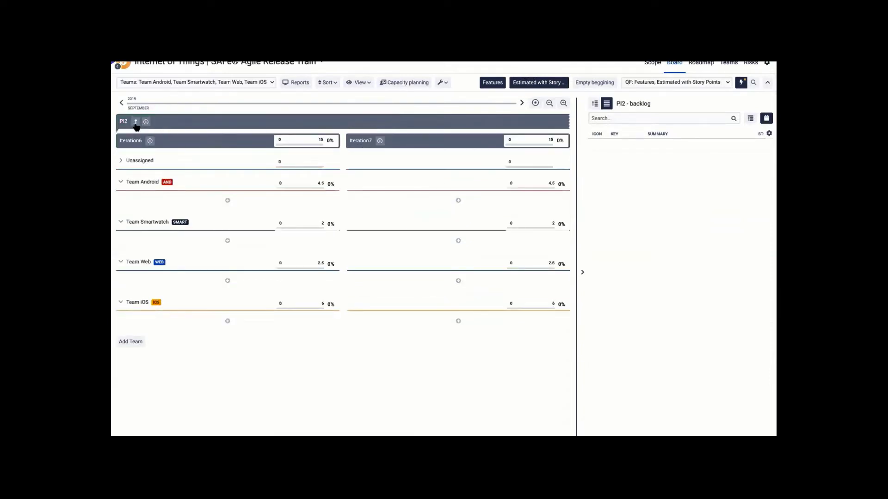
click(135, 123)
click(497, 83)
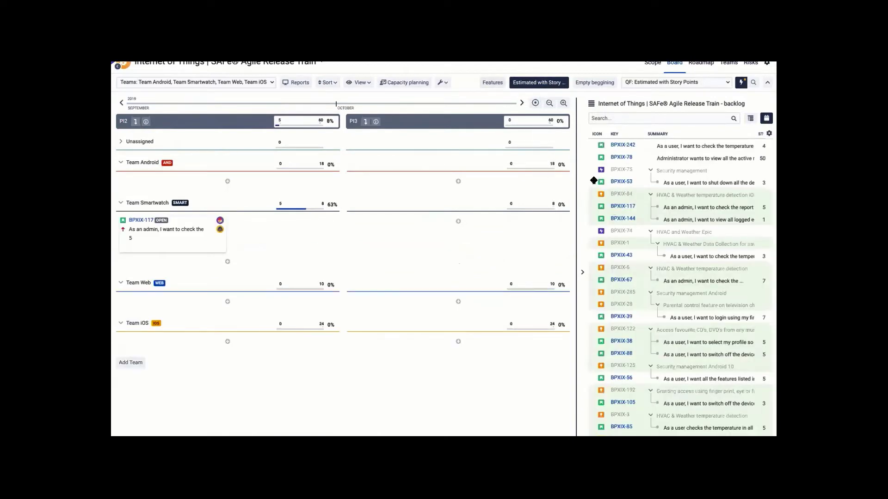
Schedule backlog items BPXIX-53, BPXIX-74, BPXIX-39, BPXIX-43 and BPXIX-56 for Team Android in PI3
drag(595, 183, 477, 187)
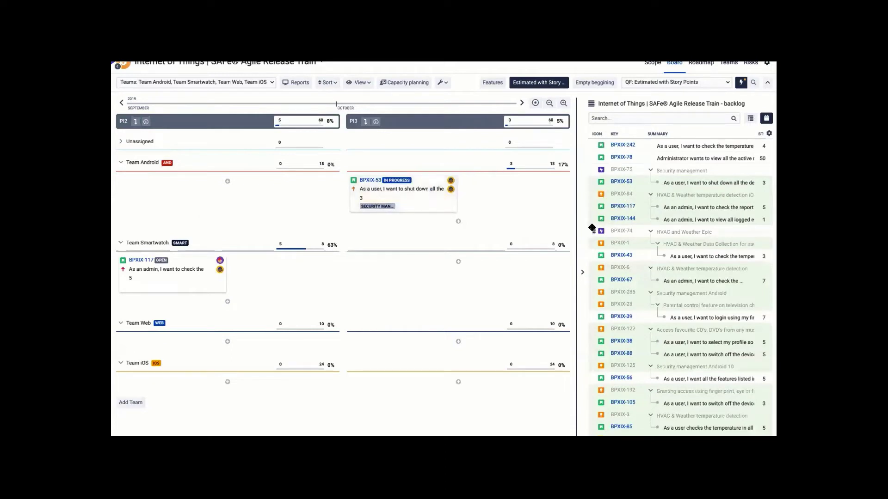
drag(593, 232, 506, 199)
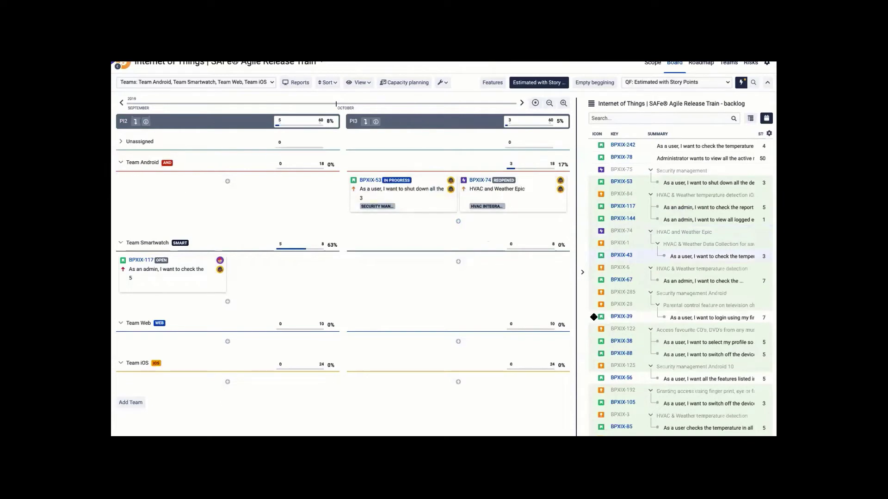
drag(593, 317, 482, 226)
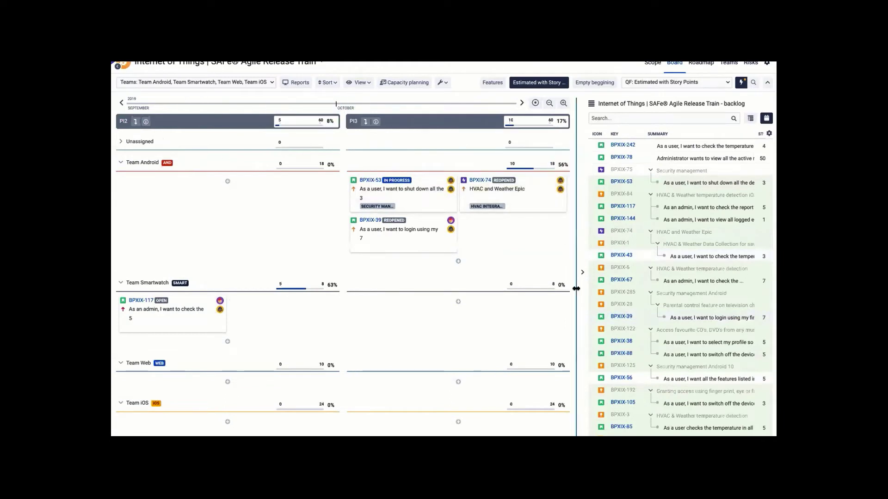
drag(596, 255, 476, 251)
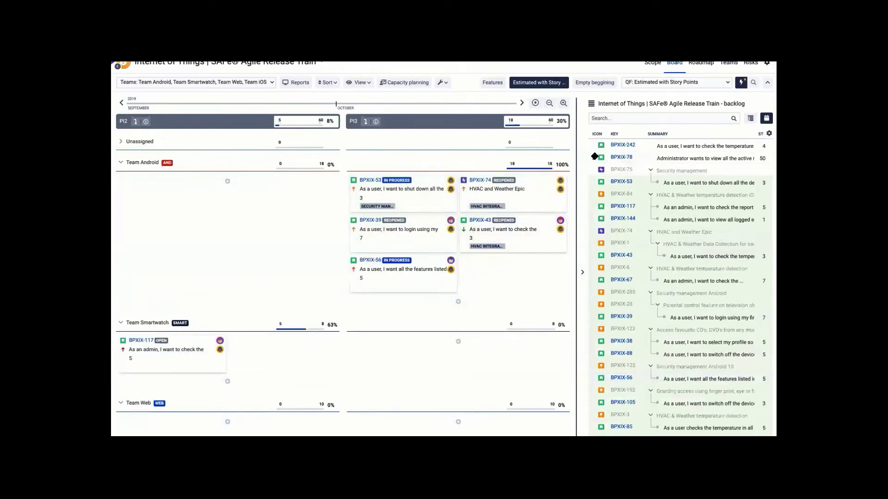
Try BPXIX-78 in Team Android's PI3, return it to the backlog and schedule the Security management epic BPXIX-75 in its place
drag(595, 157, 489, 202)
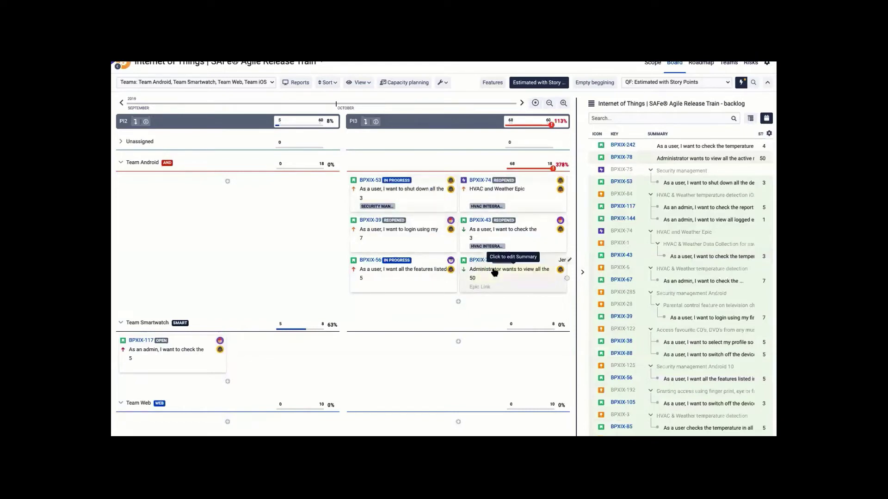
drag(463, 276, 612, 253)
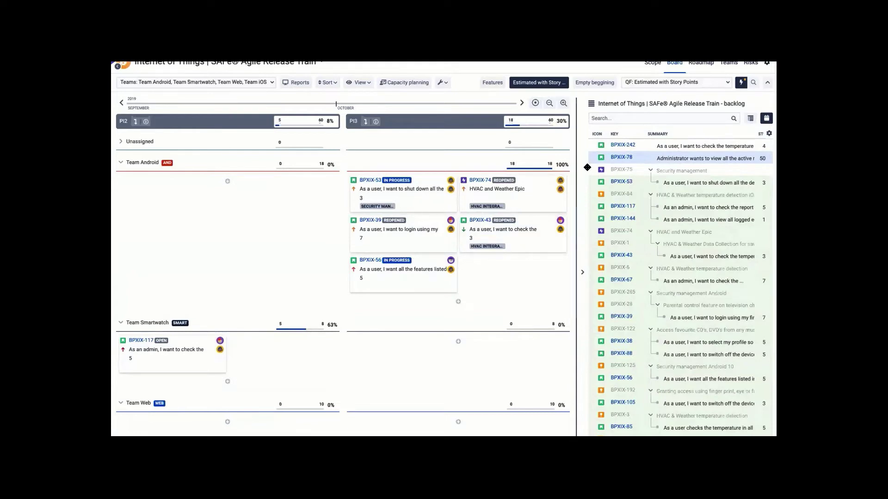
drag(593, 170, 500, 273)
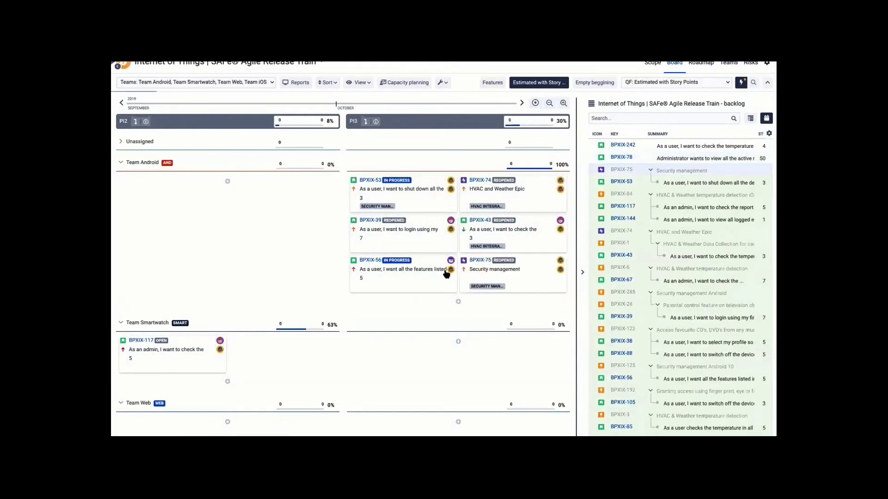
Open story BPXIX-56 and add the existing Sprint field to it
click(375, 262)
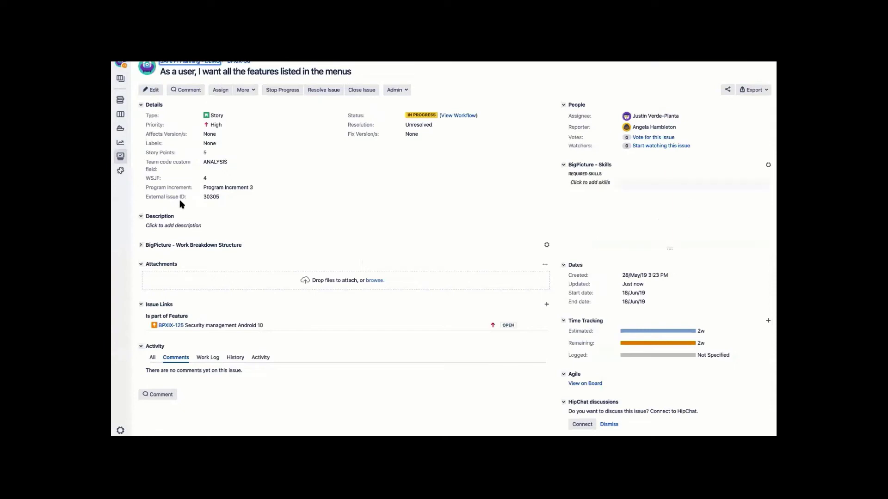
click(396, 90)
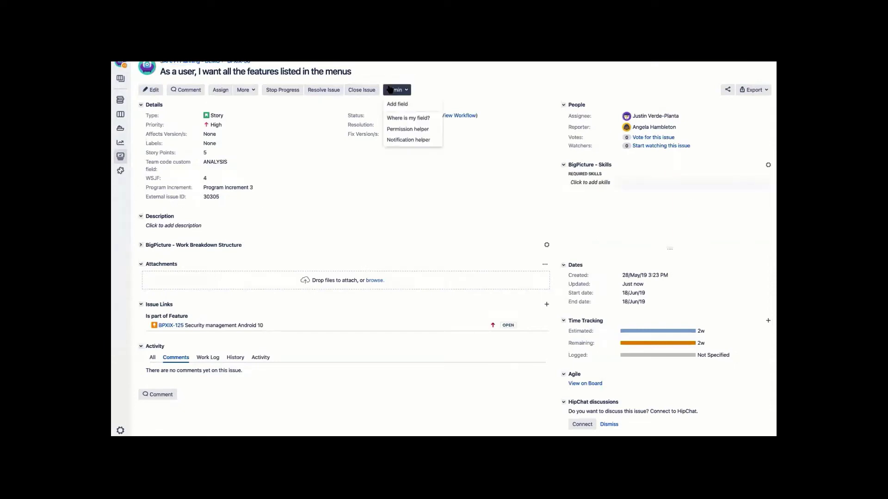
click(409, 106)
text(sprint)
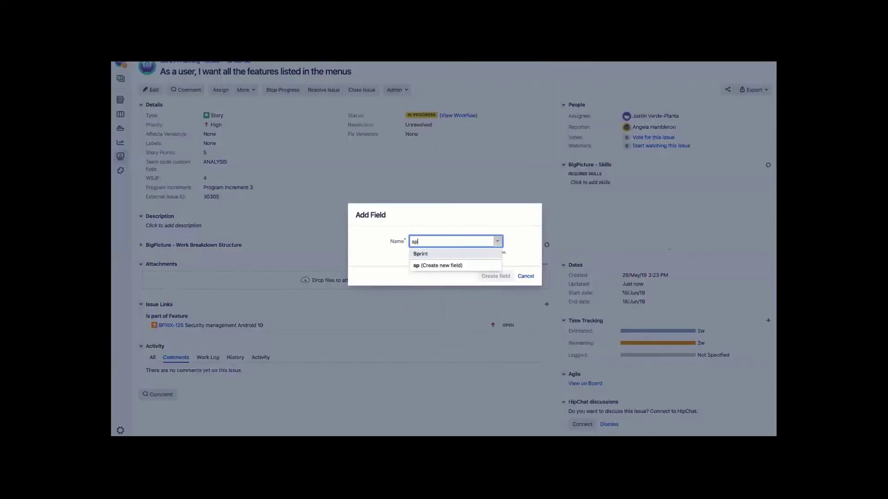
key(Return)
key(Return)
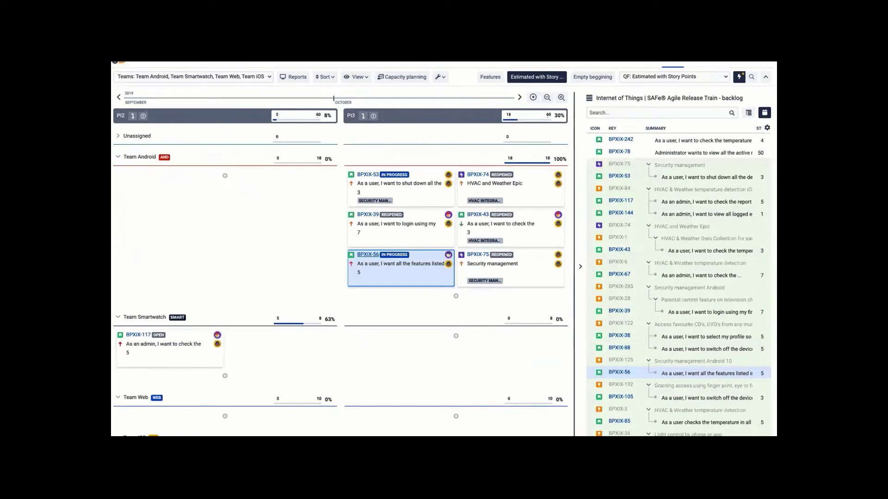
Open the SAFe Team Android board and schedule backlog story BPXIX-78 for Team Android in PI2
click(292, 51)
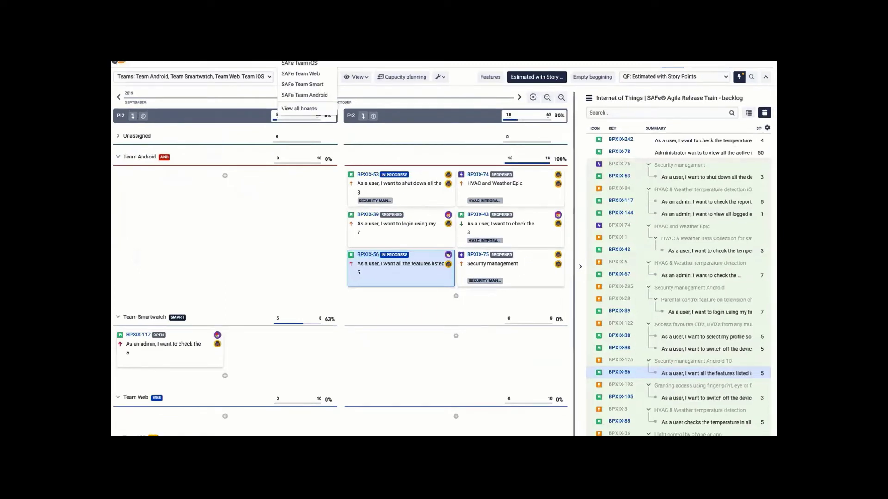
click(307, 93)
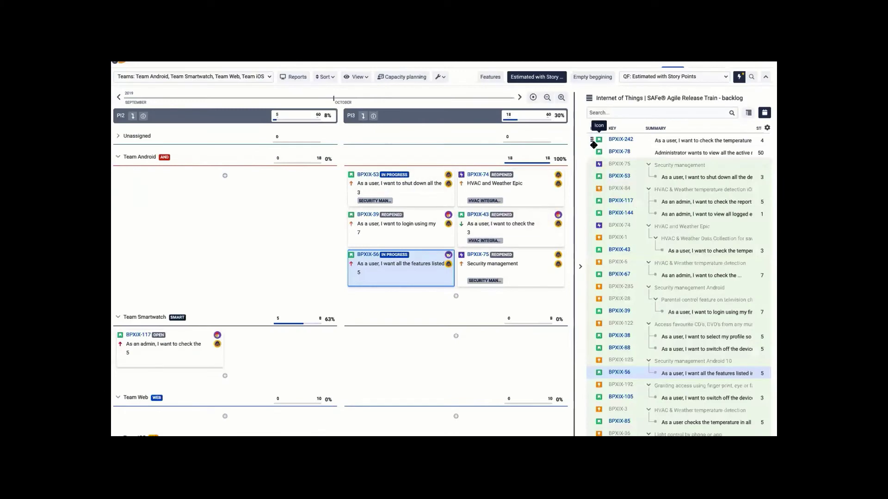
drag(590, 152, 202, 206)
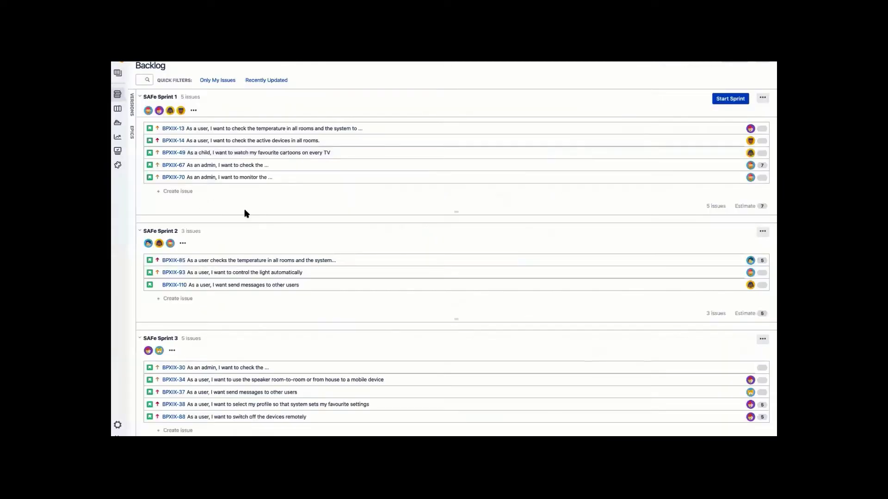
Send issue BPXIX-262 from the team board's backlog to SAFe Sprint 12
scroll(278, 341, down, 10)
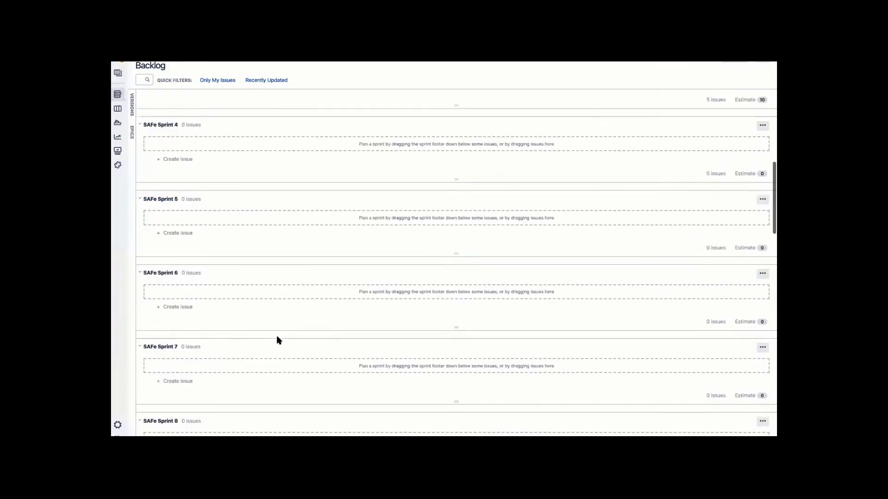
scroll(278, 340, down, 10)
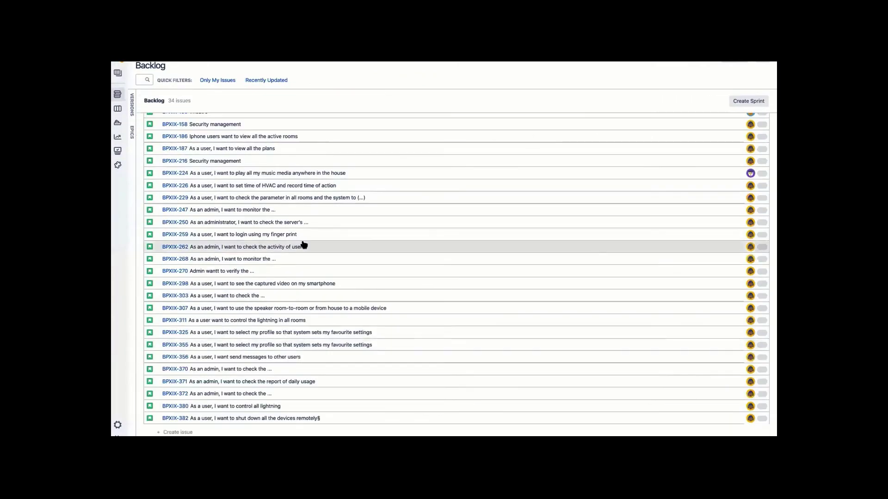
right_click(303, 245)
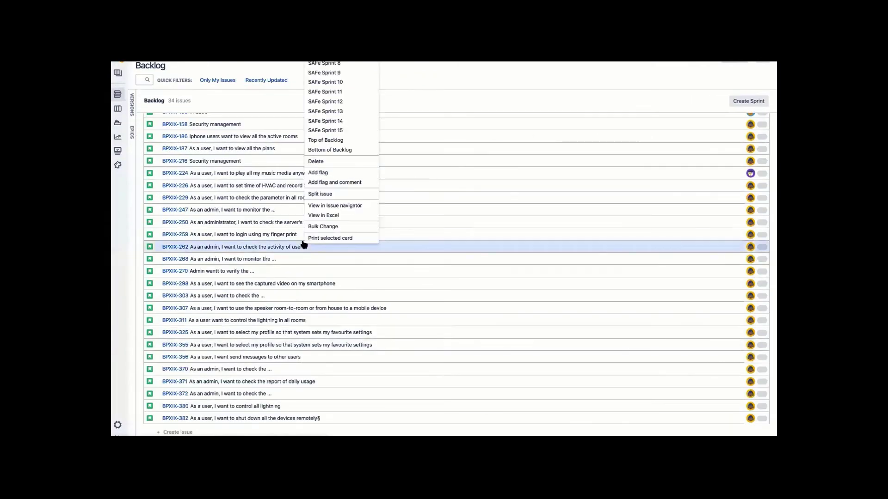
click(349, 102)
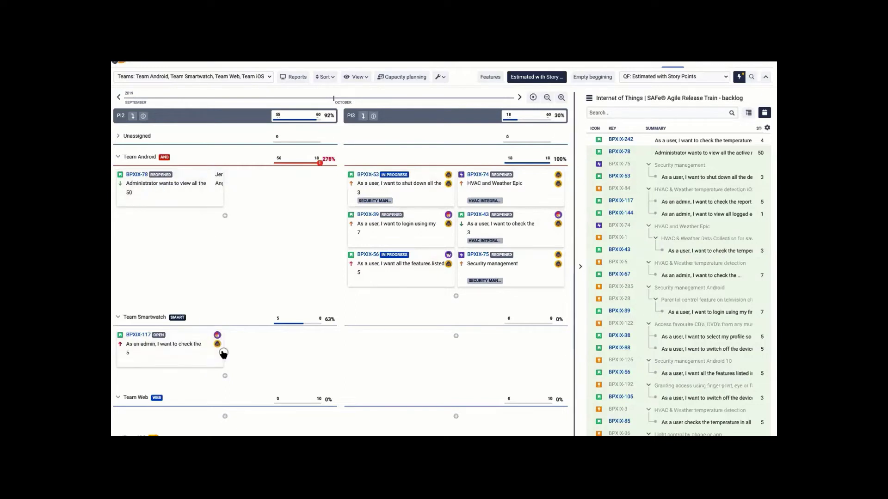
Create dependency links from Team Smartwatch's BPXIX-117 to Team Android's BPXIX-56 and BPXIX-78
drag(223, 352, 352, 276)
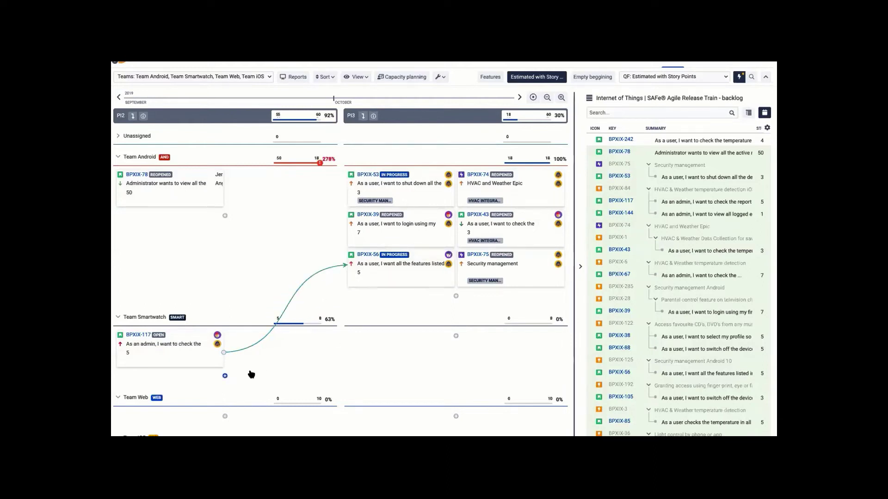
drag(224, 353, 196, 204)
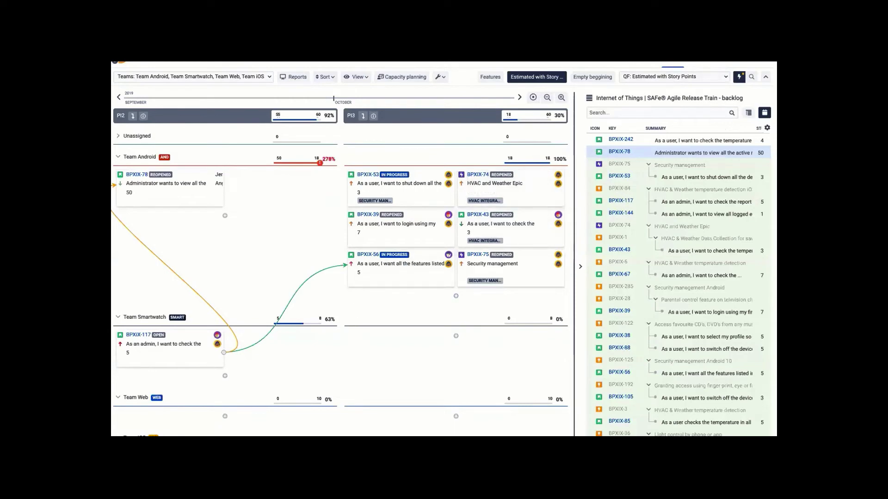
Remove the Estimated with Story Points filter and review all teams' tasks and dependencies in PI2 and PI3
click(545, 77)
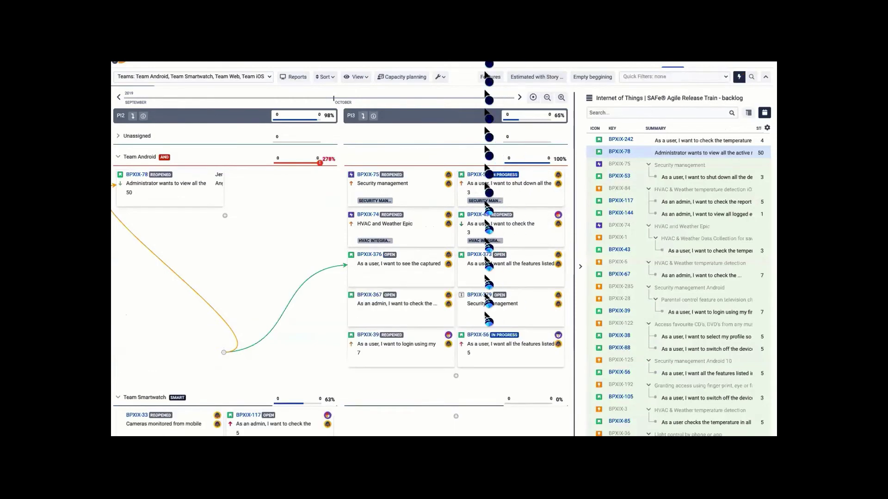
scroll(402, 231, down, 3)
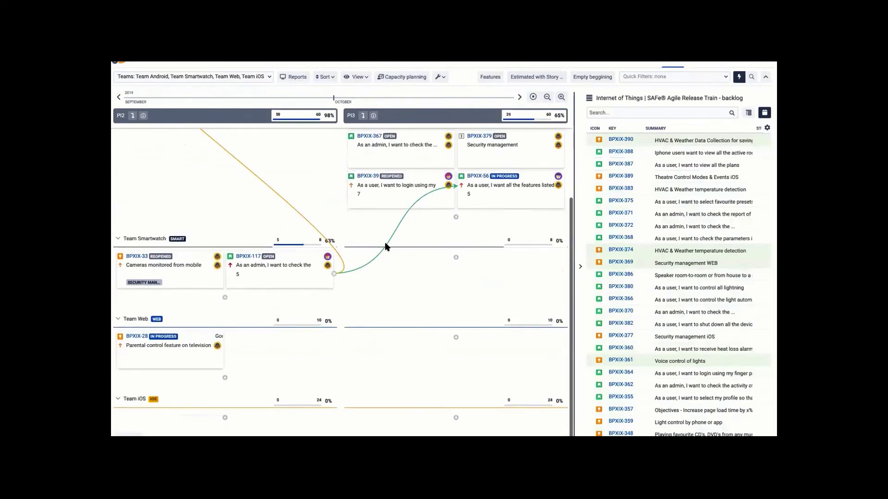
scroll(241, 369, up, 3)
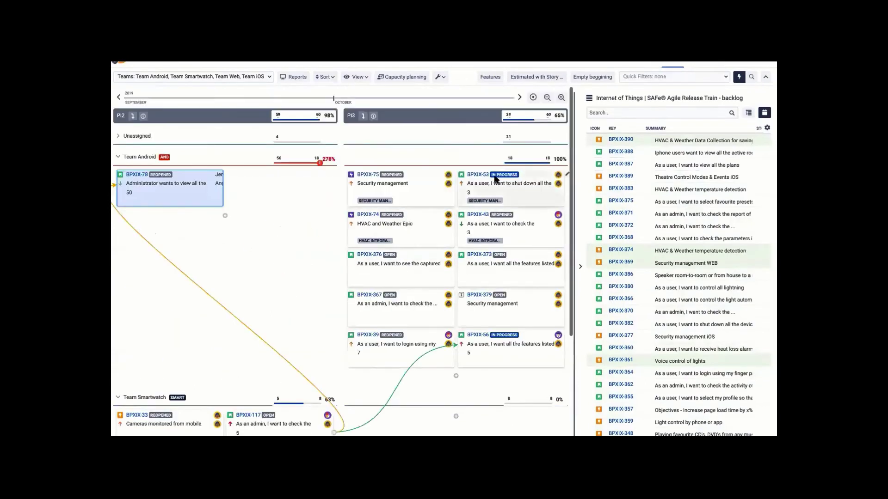
Switch to the program and team objectives and shift the timeline back to PI1 and PI2
double_click(327, 159)
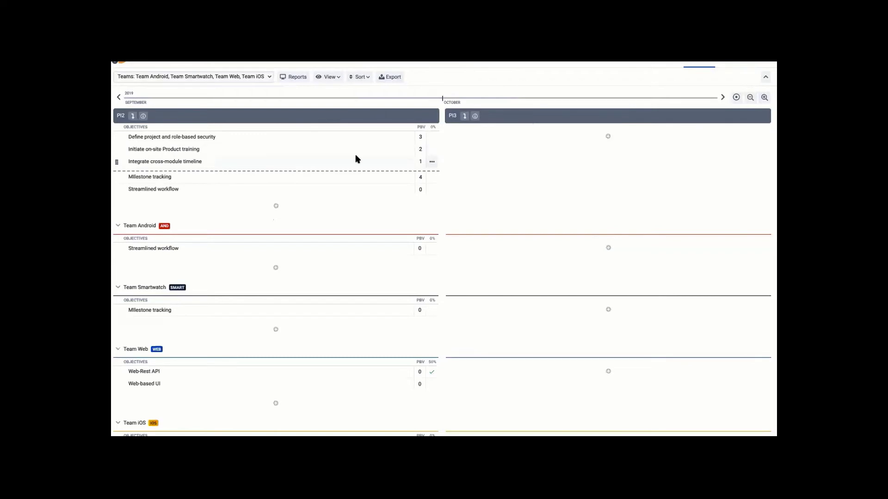
click(120, 97)
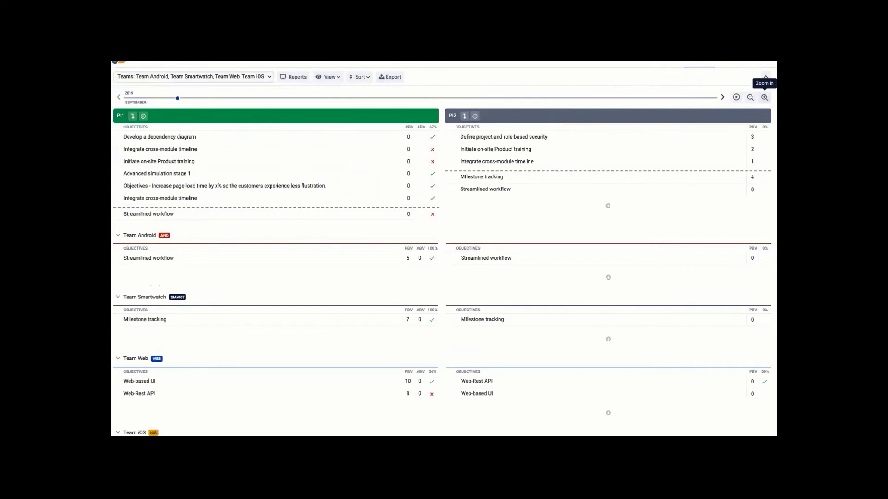
Show only PI2 on the objectives timeline and set the PBV of Team Android's "Team Objetive" to 5
click(764, 97)
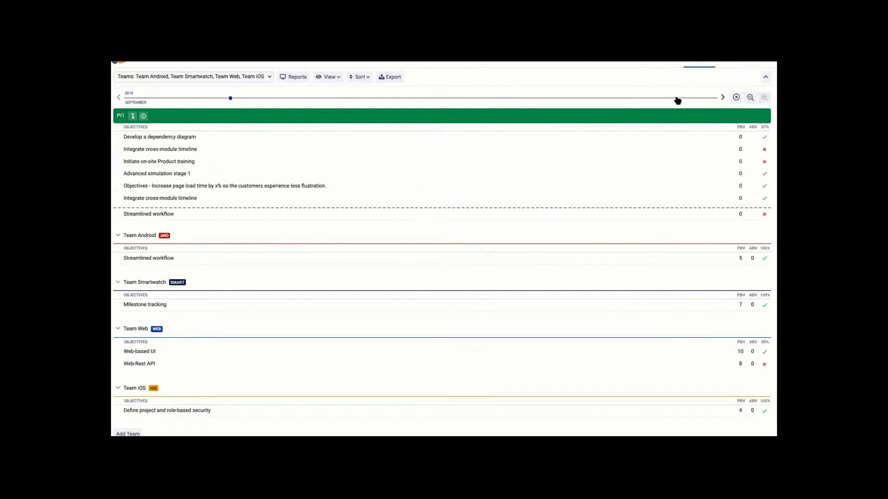
click(722, 97)
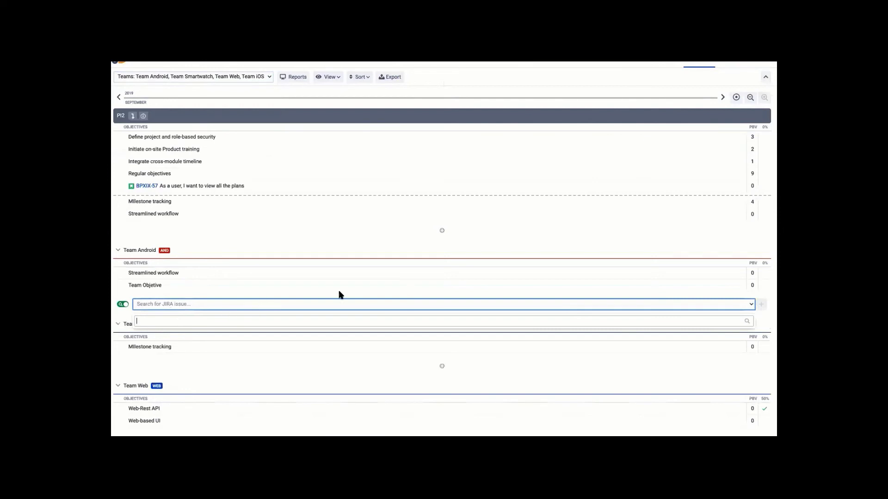
click(749, 283)
text(5)
click(750, 272)
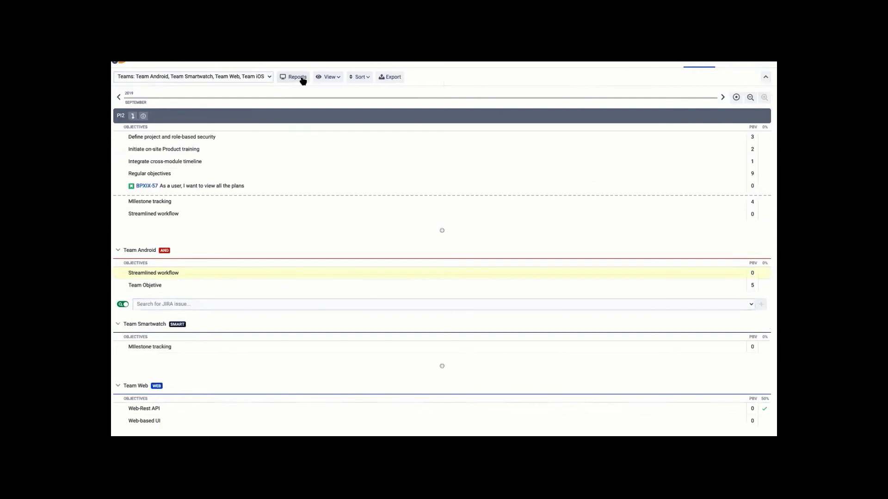
Sort the PI2 objectives by PBV in ascending order
click(325, 78)
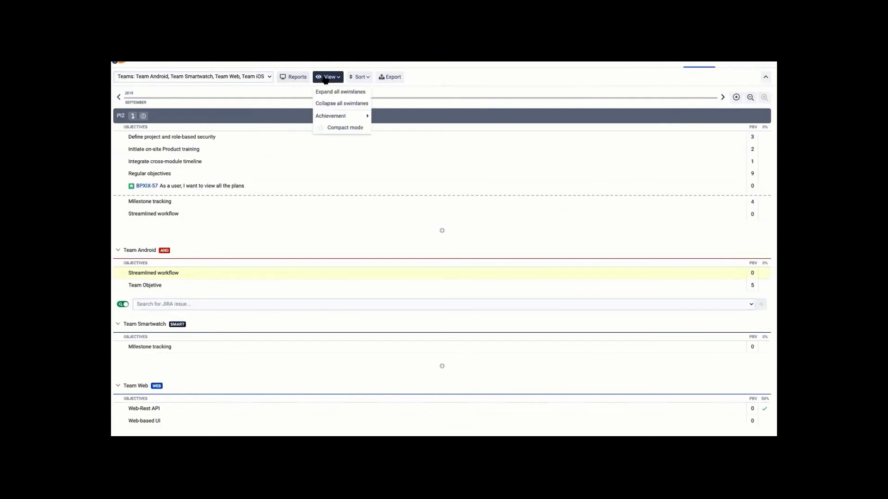
click(360, 77)
mouse_move(372, 90)
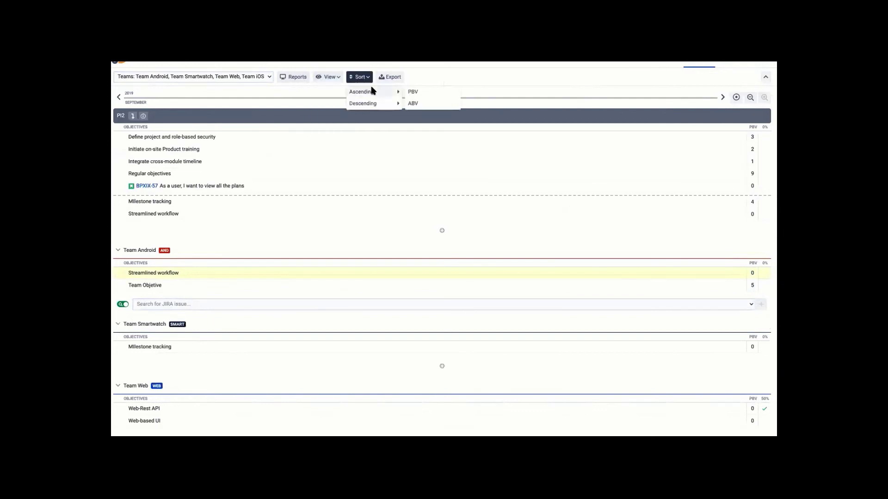
click(412, 91)
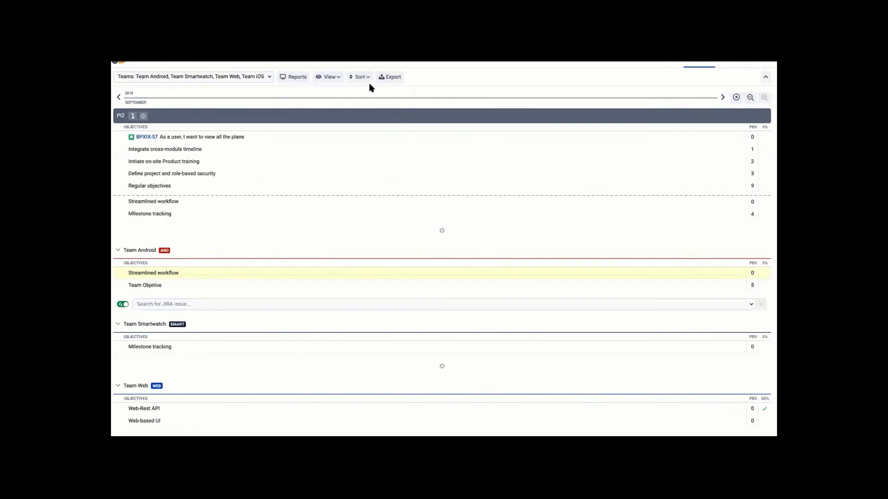
Sort the PI2 objectives by PBV in descending order
click(359, 77)
mouse_move(370, 90)
click(410, 103)
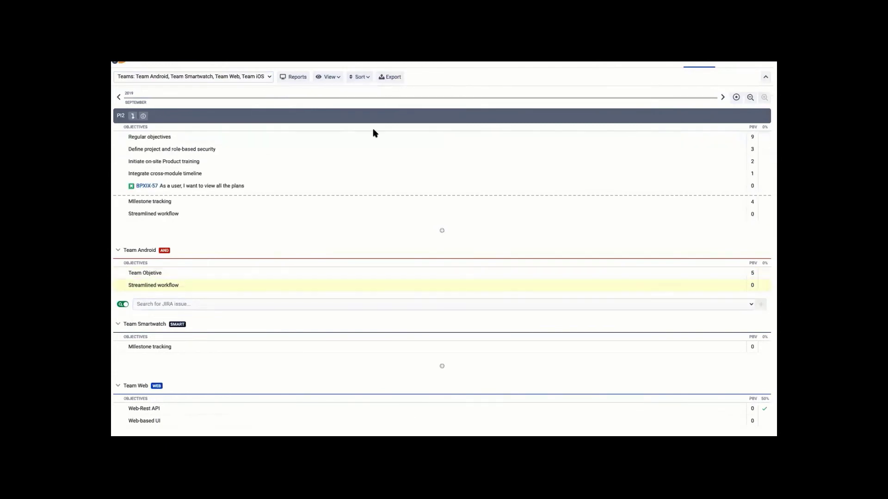
Change the status of program increment PI2 so that ABV values can be recorded for its objectives
click(142, 116)
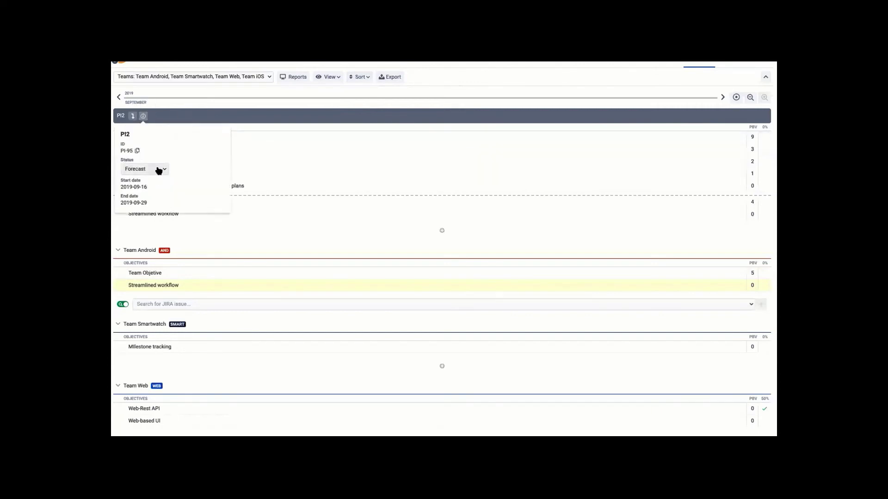
click(158, 170)
click(157, 192)
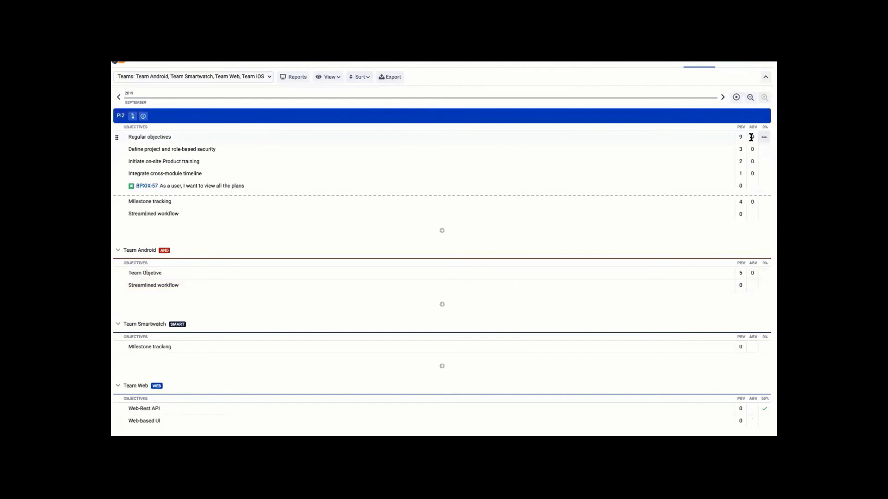
Mark the PI2 program objective "Initiate on-site Product training" as completed and "Integrate cross-module timeline" as failed
click(763, 149)
key(Escape)
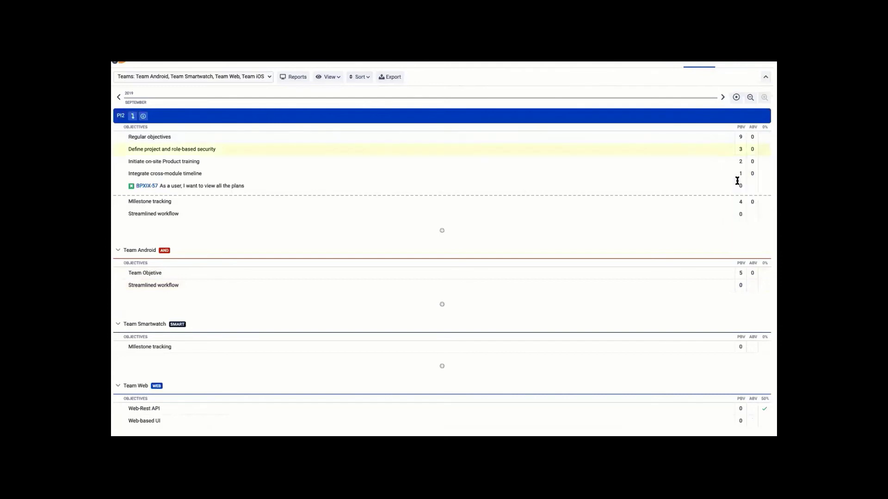
click(763, 161)
click(747, 187)
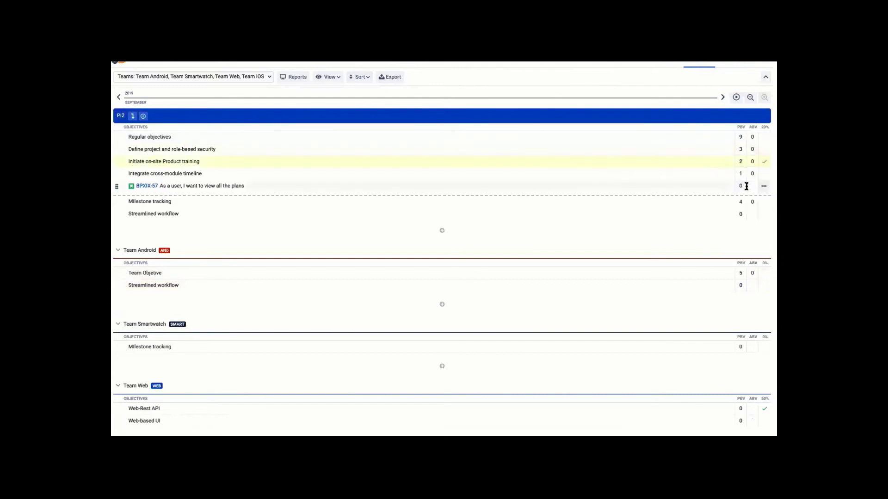
click(762, 175)
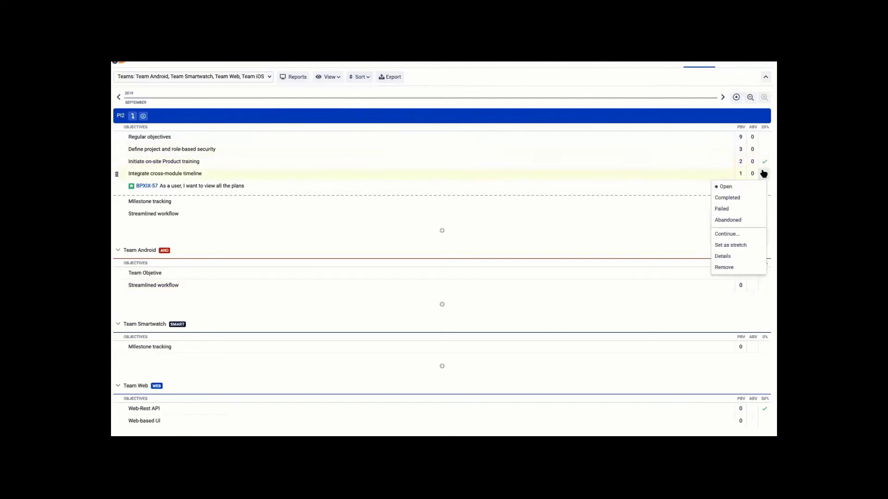
click(738, 209)
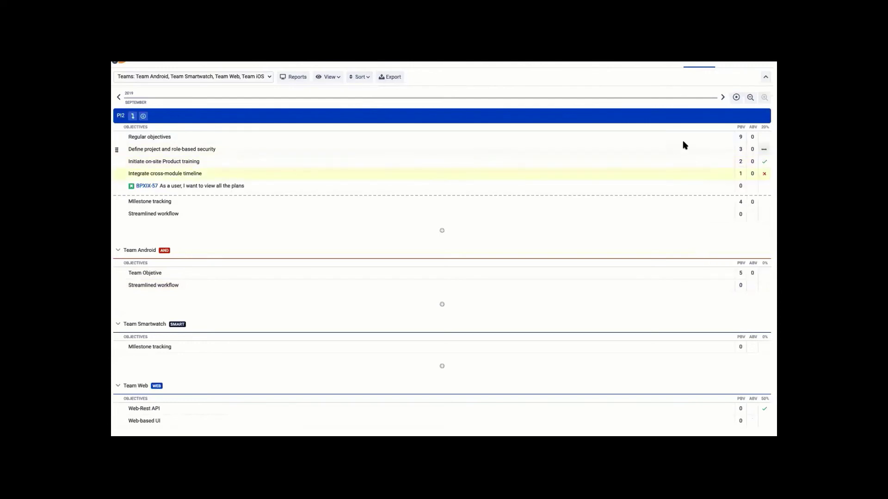
Set the ABV of "Initiate on-site Product training" to 8 and set objective BPXIX-57 as stretch
click(749, 162)
key(BackSpace)
text(0)
text(8)
key(Return)
click(763, 186)
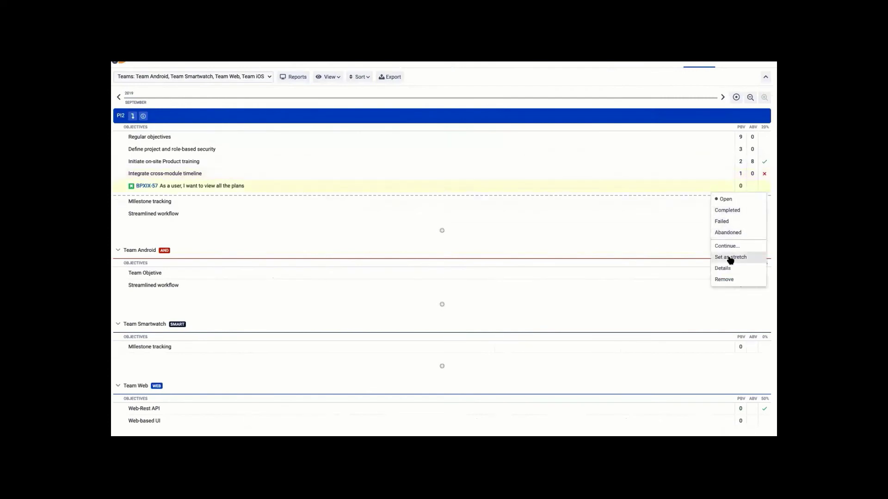
click(740, 256)
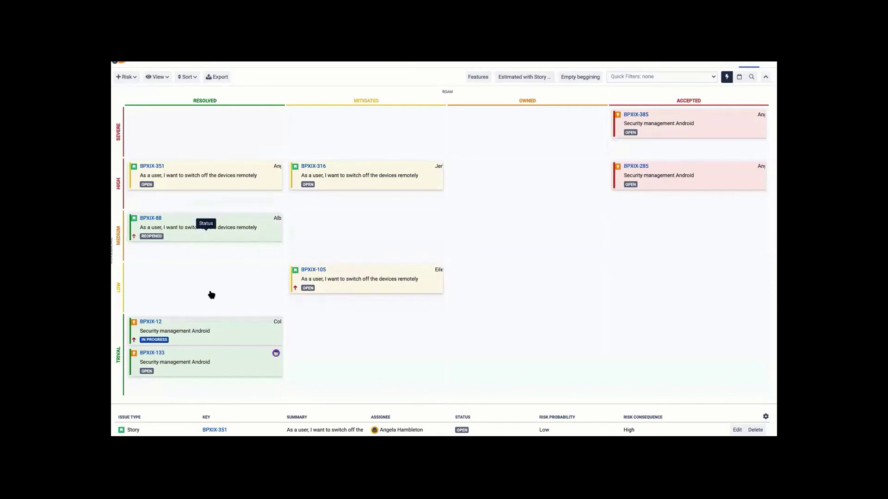
Move risk BPXIX-12 on the ROAM board to Owned with Medium consequence, and from there to Resolved with Severe consequence
drag(232, 332, 559, 227)
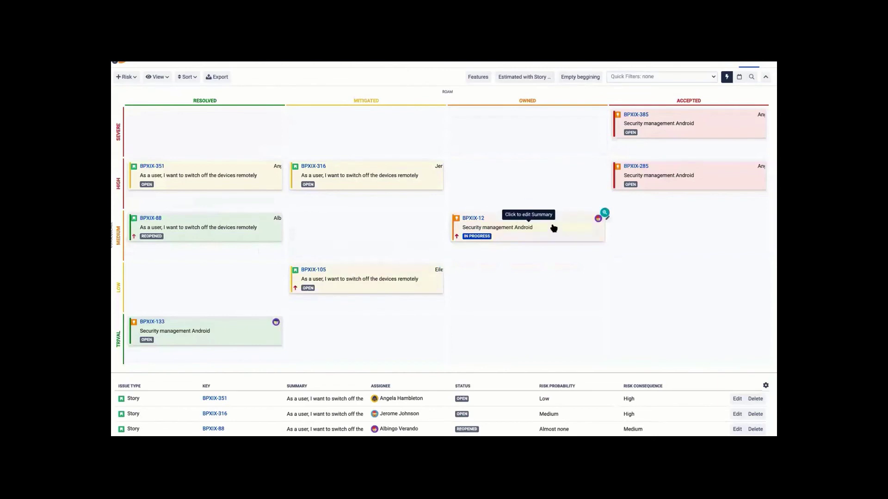
drag(554, 228, 214, 110)
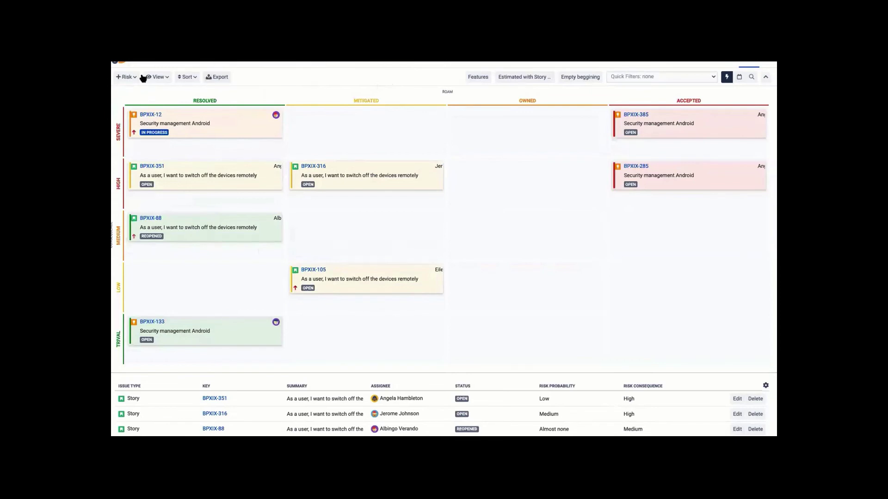
Return to the programs overview and open the risks of "Risk register for Internet of Things ART"
click(119, 65)
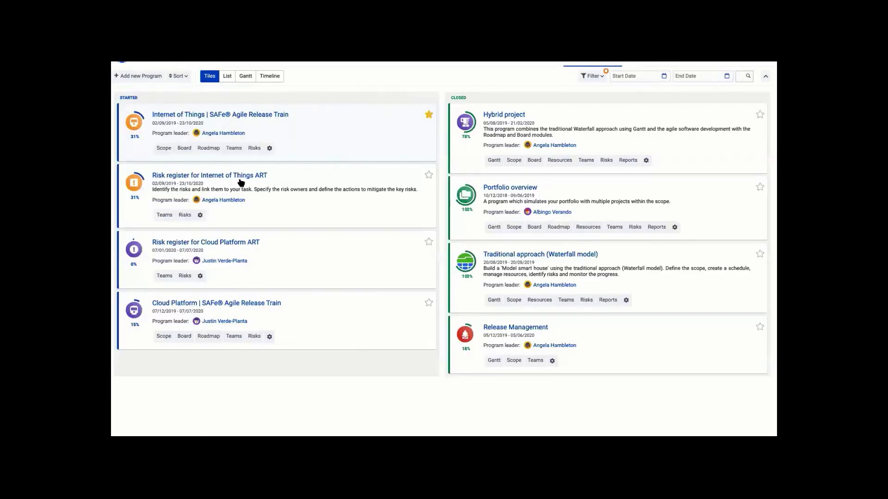
click(185, 215)
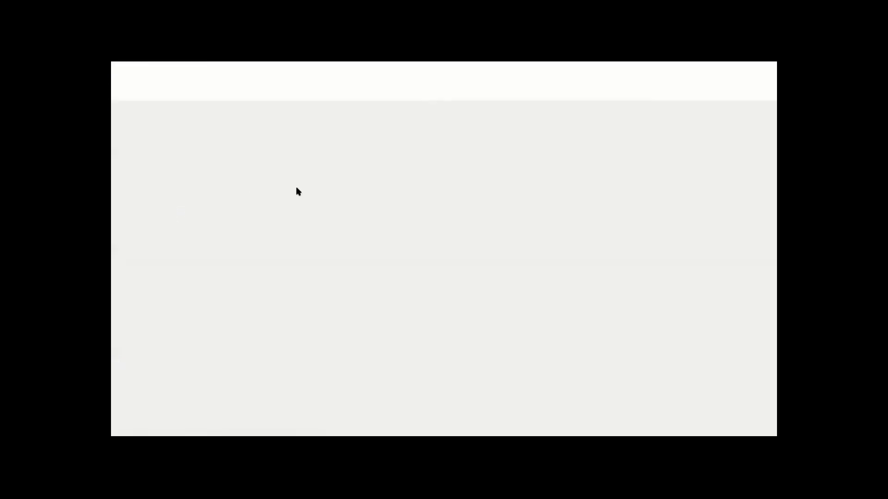